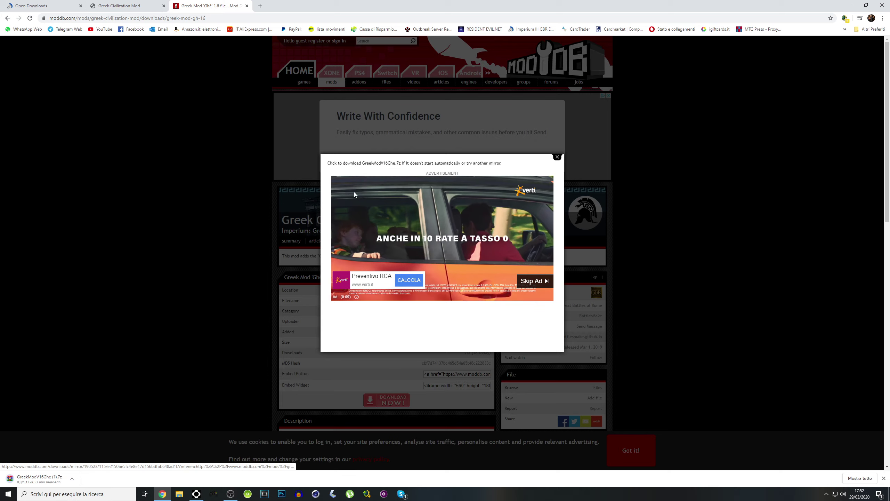
Cancel the running download of GreekModV16Ghe (1).7z and dismiss the ModDB download popup
left_click(72, 478)
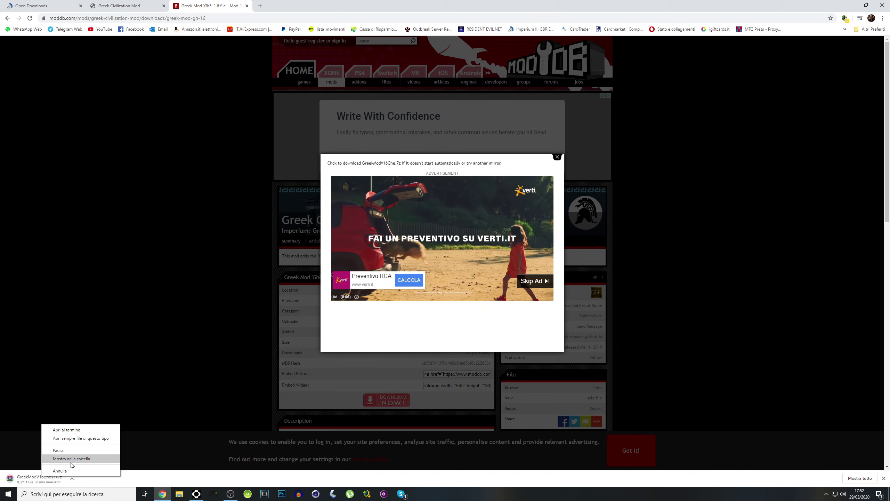
left_click(66, 471)
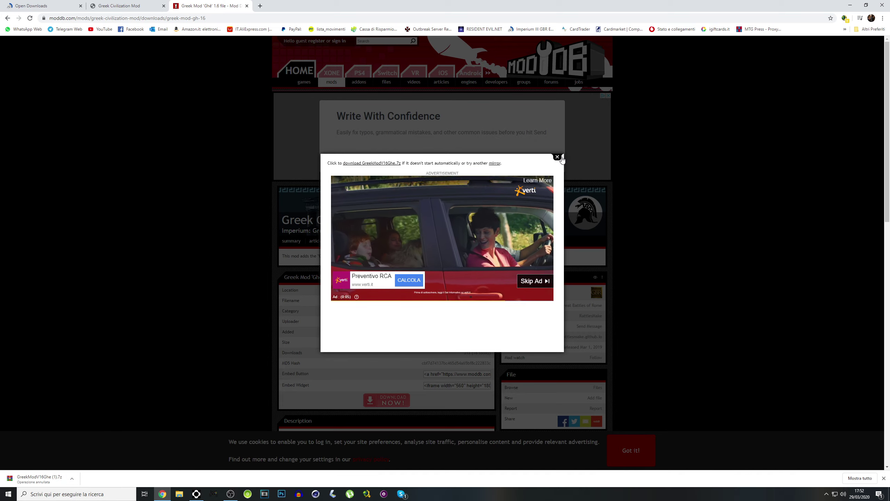
left_click(571, 176)
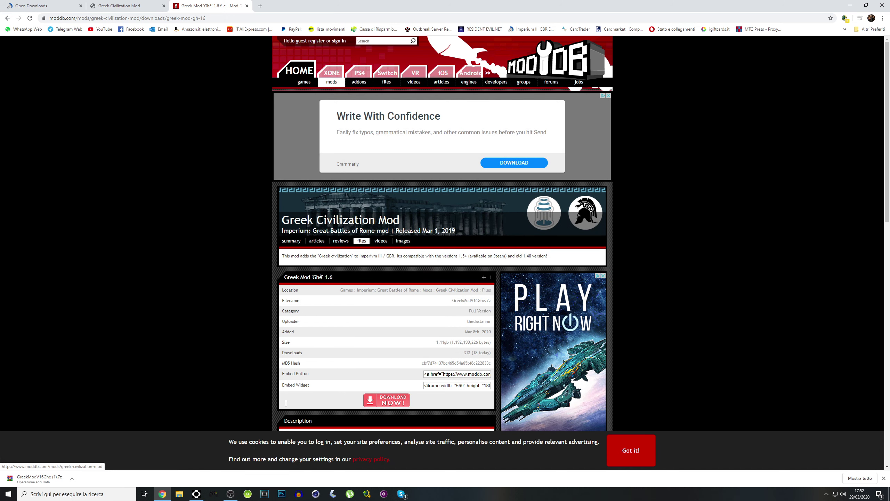
Open the GreekModV16Ghe archive from the DOWLOAD folder in WinRAR and minimize the browser to free the desktop
left_click_drag(778, 102, 628, 189)
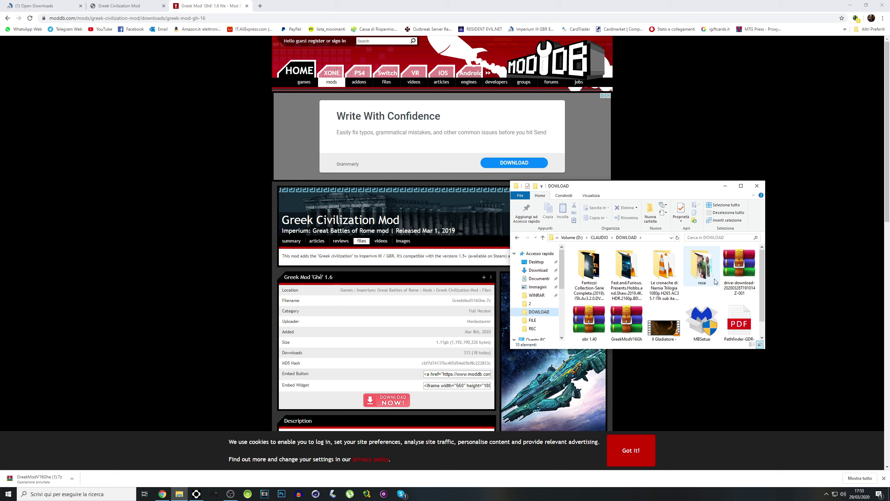
left_click(615, 322)
double_click(615, 322)
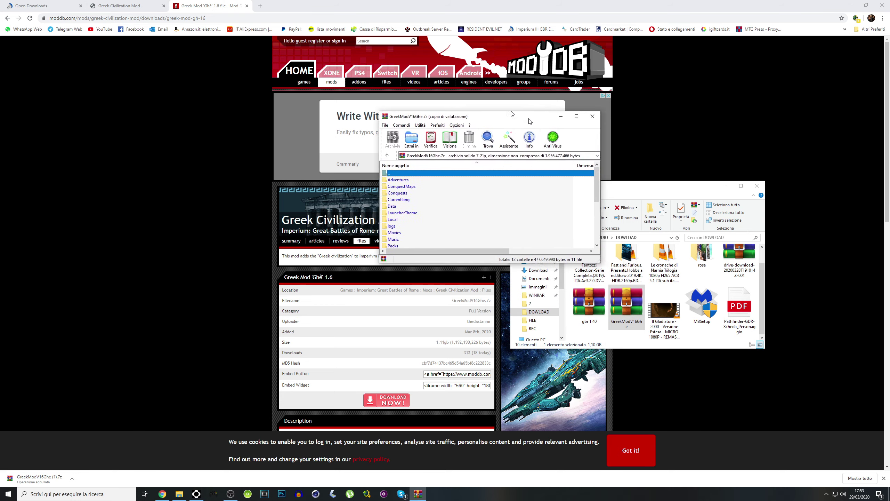
left_click(850, 7)
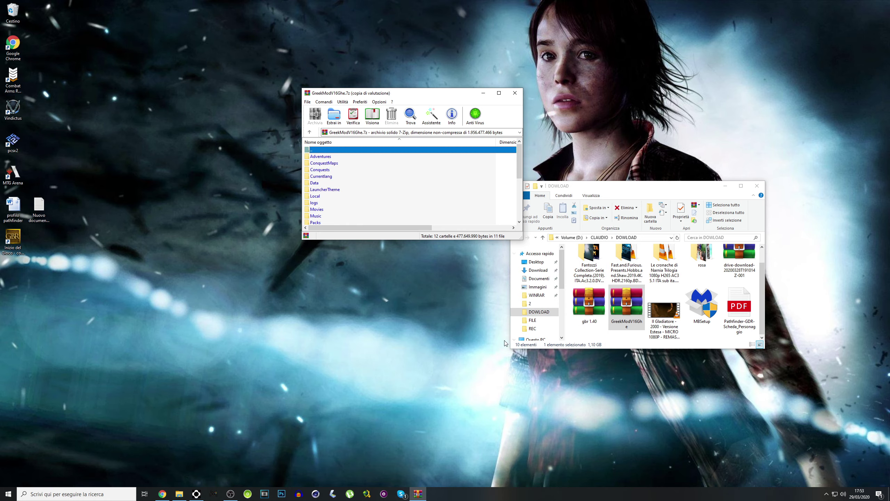
left_click_drag(415, 95, 345, 181)
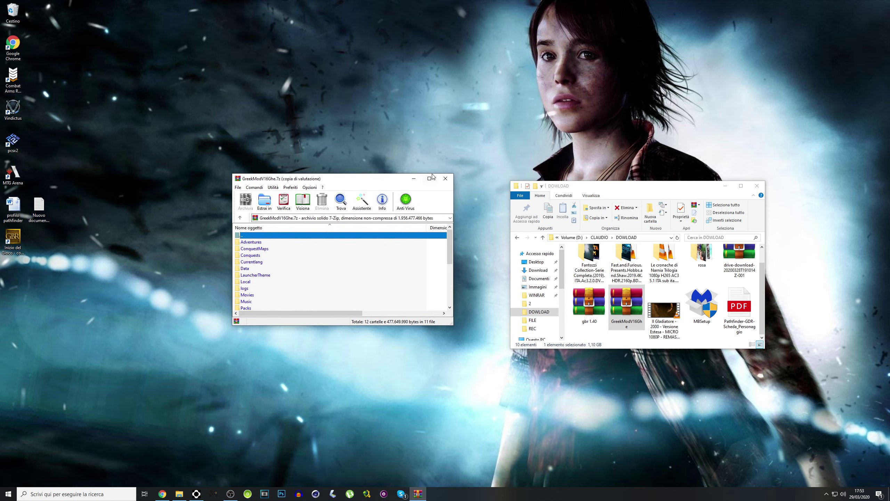
Close the DOWLOAD folder window and examine the archive's full file list in an enlarged window, restoring its size
left_click(762, 193)
left_click(761, 191)
left_click(429, 179)
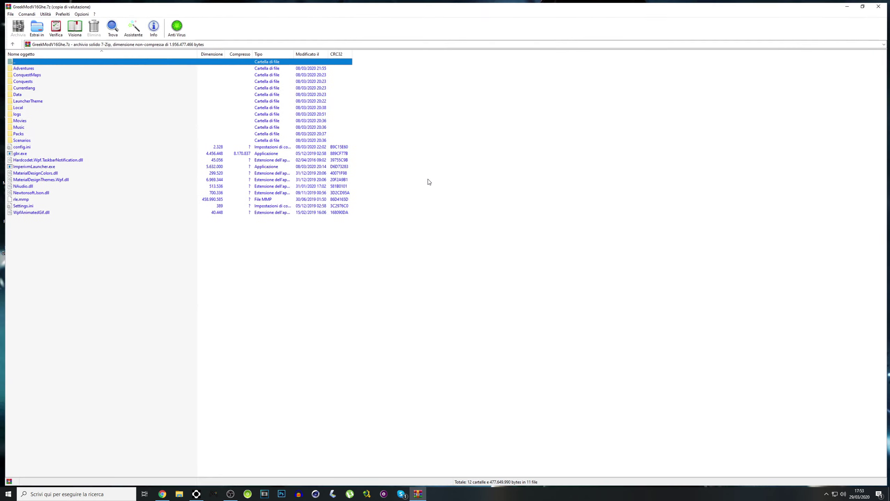
left_click(865, 4)
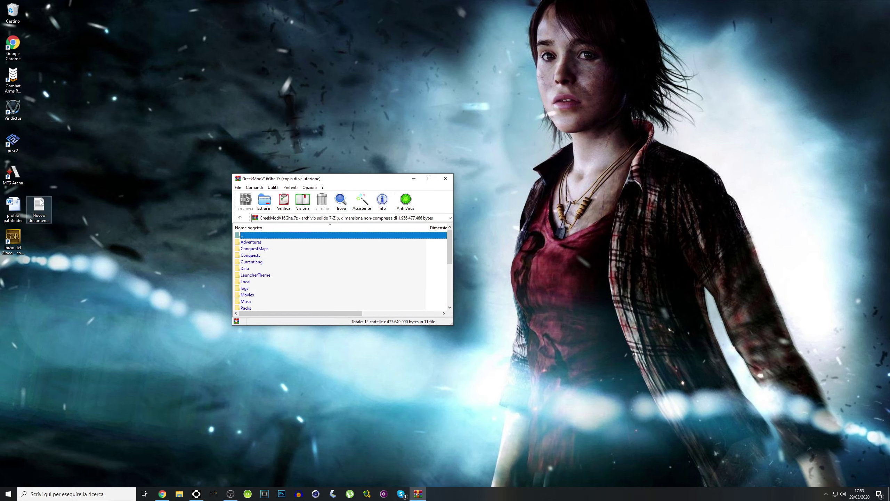
Open the file location of the game's desktop shortcut to find the Imperivm 1.40 installation folder
left_click(13, 238)
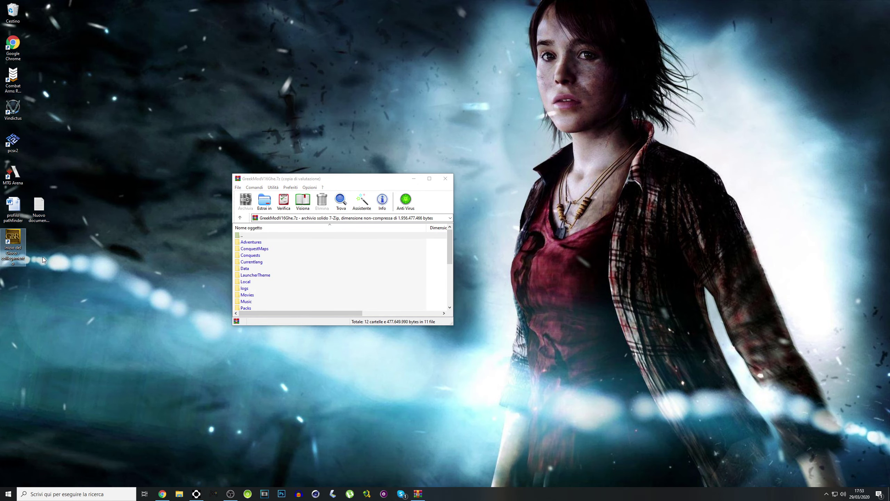
right_click(20, 248)
key("Escape")
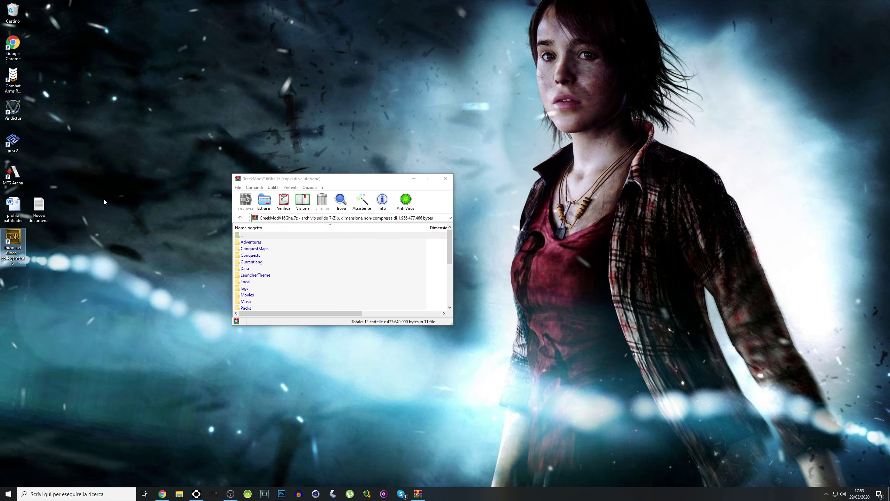
right_click(20, 250)
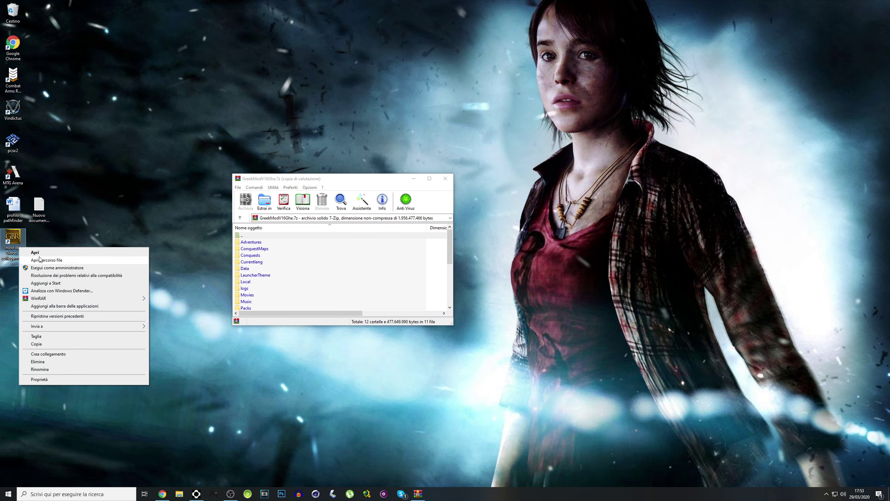
left_click(39, 259)
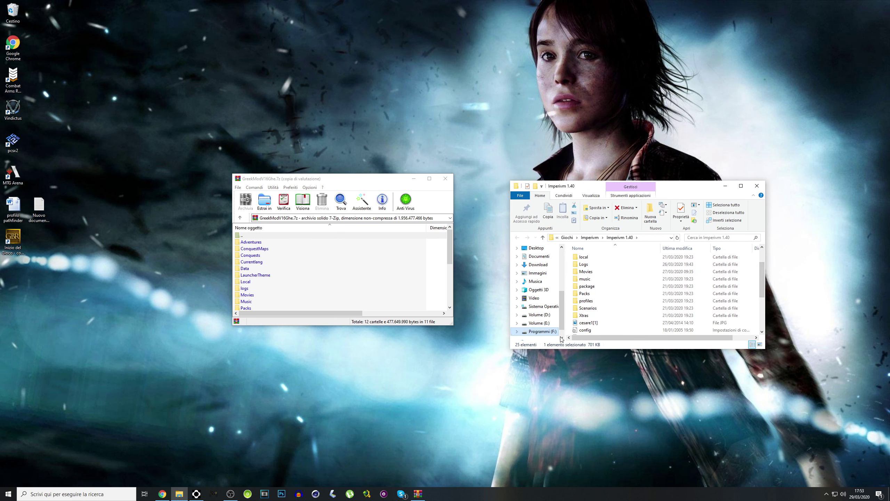
Look through the C: drive's Programmi folder and the D: drive as possible game installation locations
left_click(542, 306)
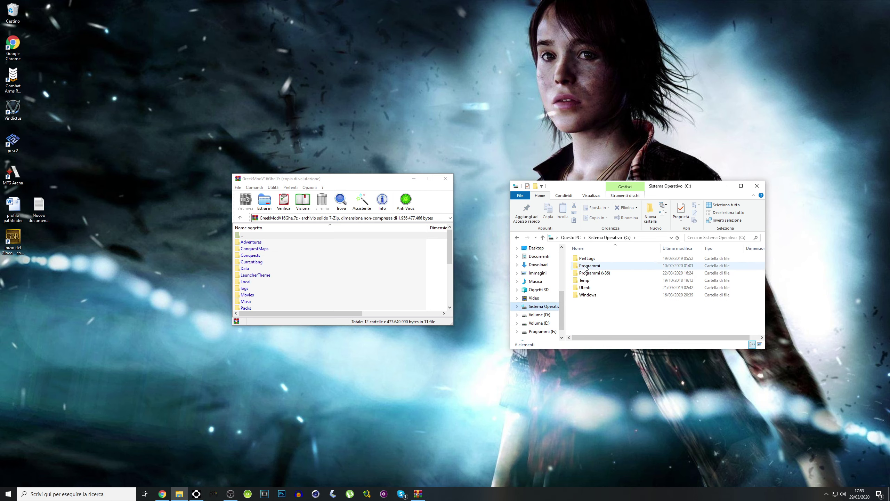
double_click(617, 265)
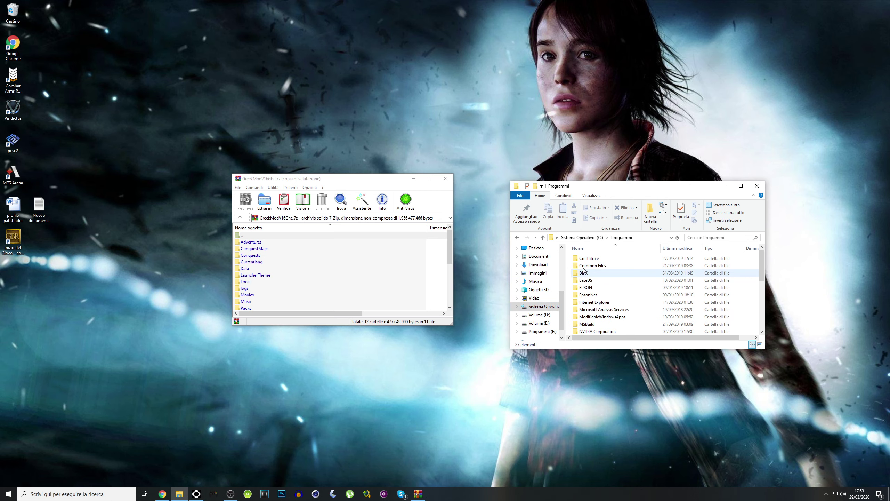
left_click(517, 238)
left_click(543, 316)
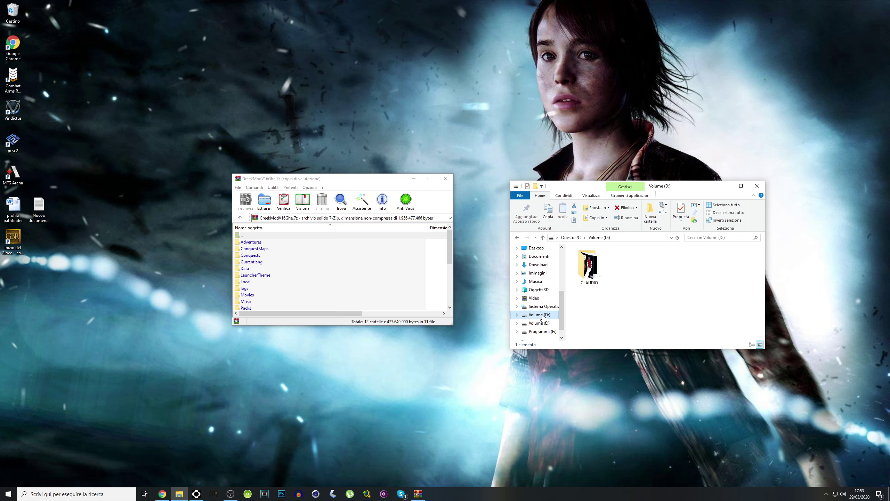
Reopen the game shortcut's file location, go up to the Imperivm folder and copy the Imperivm 1.40 folder
right_click(16, 250)
left_click(44, 262)
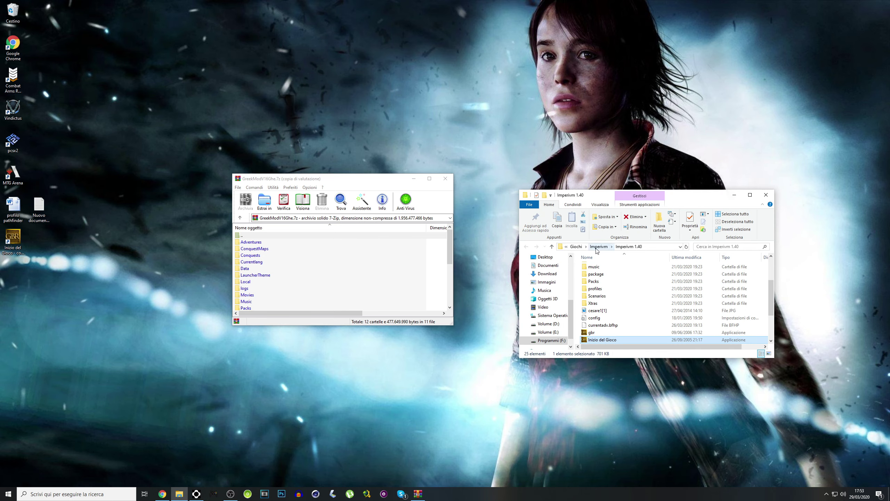
left_click(597, 247)
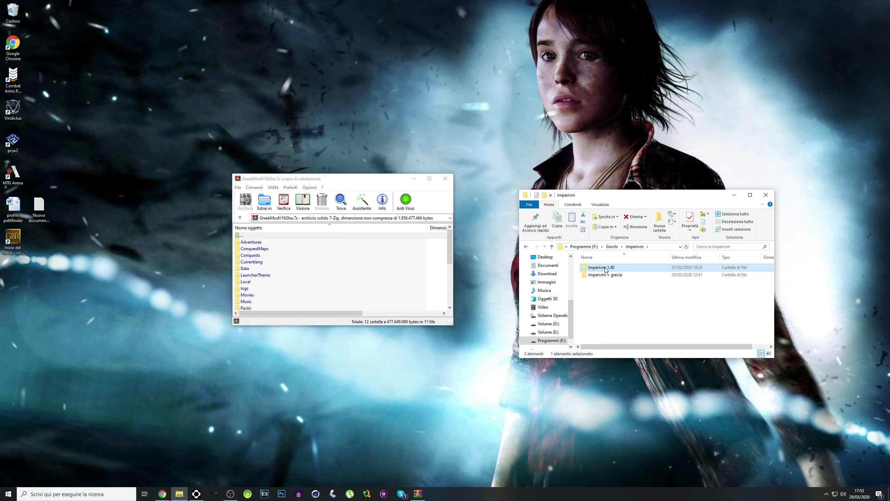
mouse_move(608, 269)
right_click(606, 270)
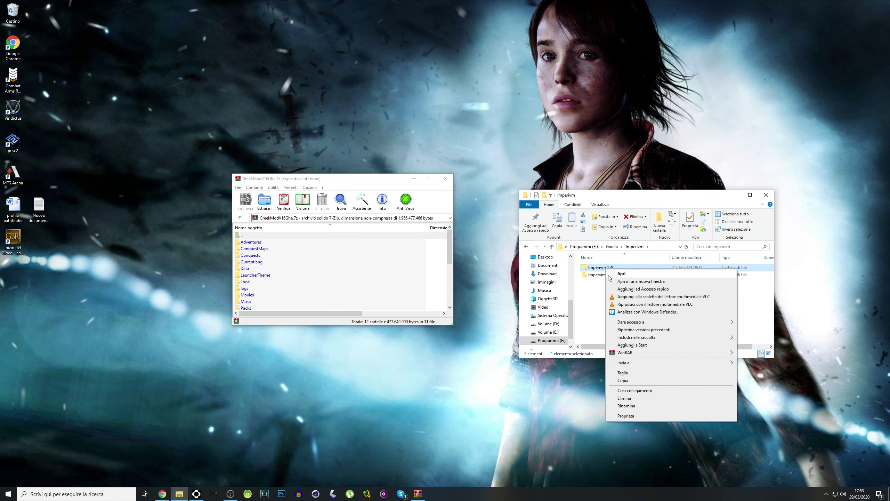
left_click(636, 380)
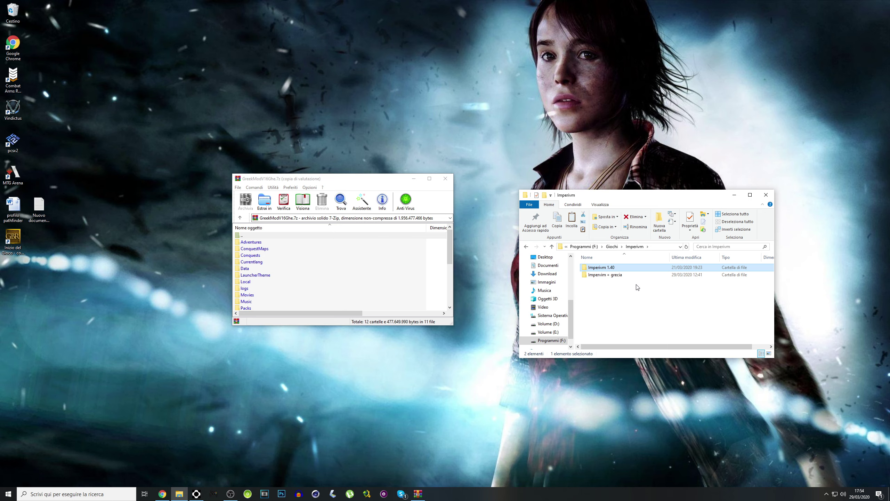
Create a new folder named fff inside the Imperivm folder
left_click(631, 304)
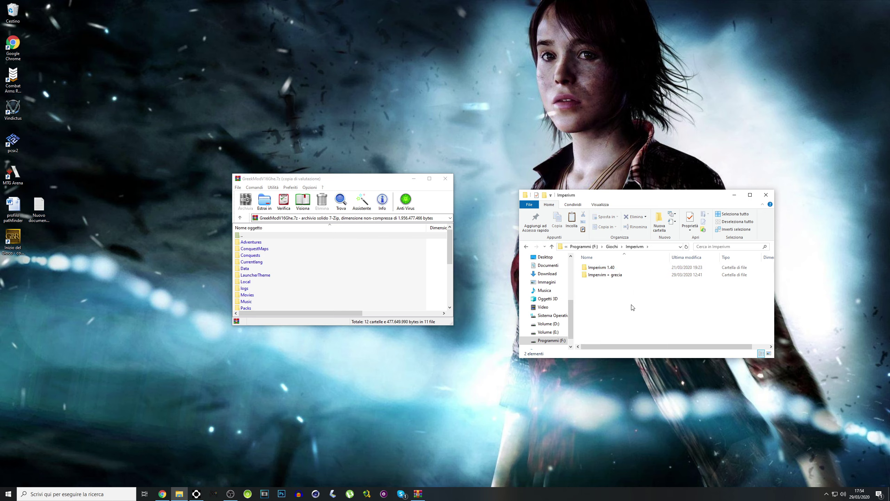
right_click(624, 301)
mouse_move(658, 384)
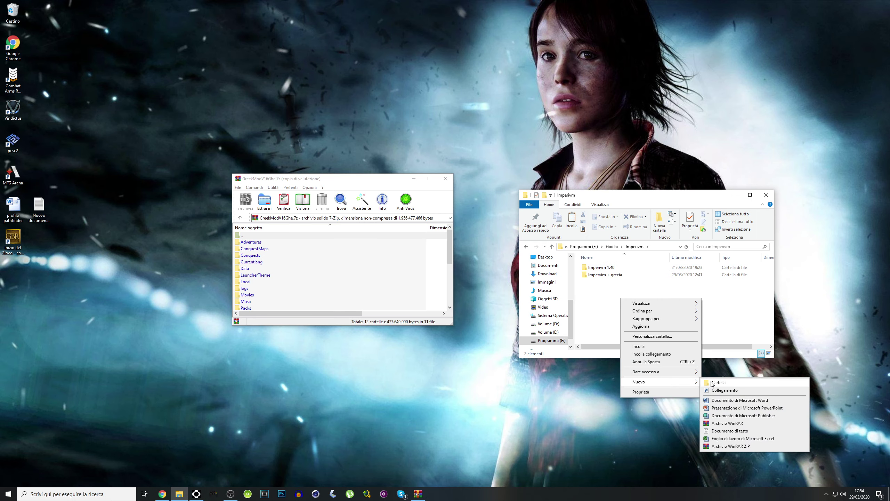
left_click(709, 381)
type("fff")
key("Return")
Paste the copied Imperivm 1.40 folder into fff and open the pasted copy
double_click(603, 267)
right_click(608, 280)
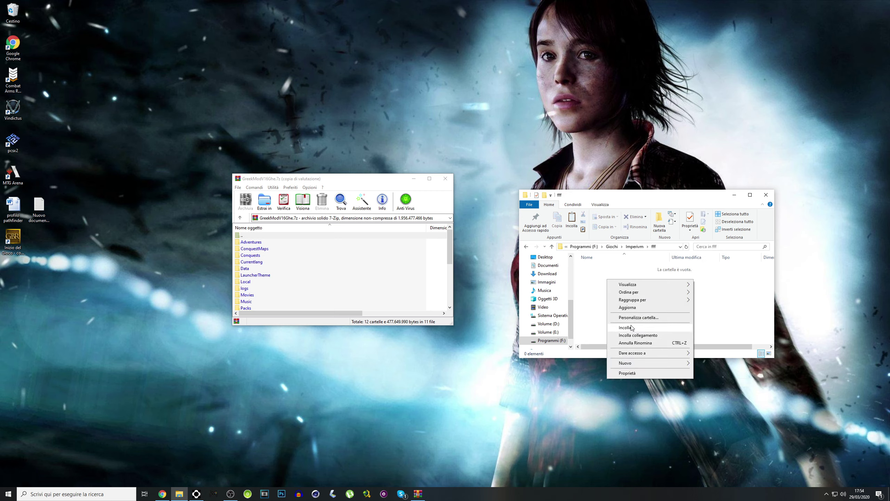
left_click(630, 327)
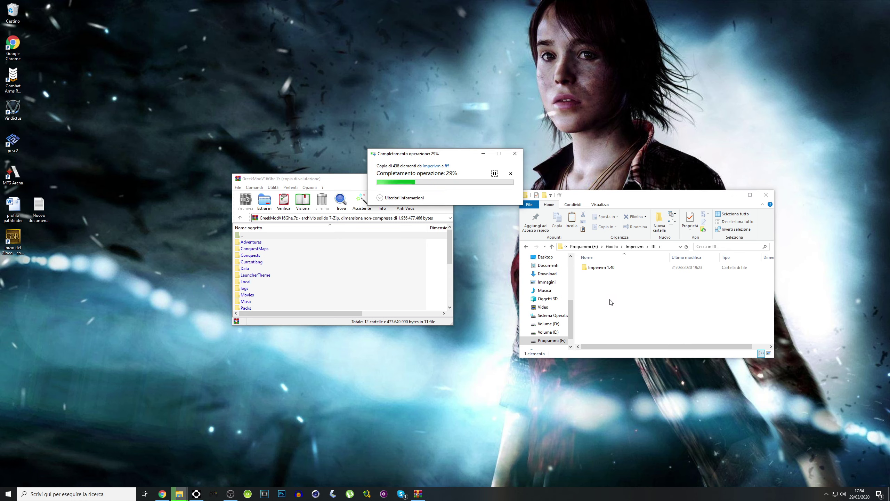
double_click(597, 268)
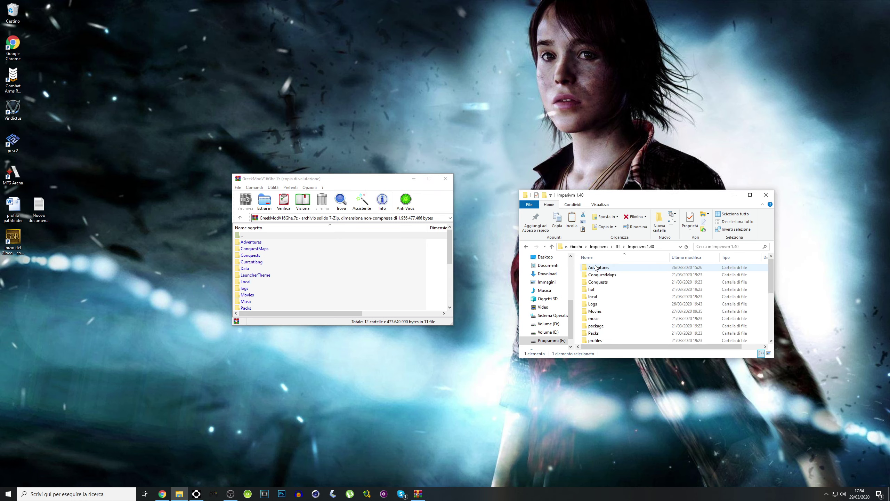
Select all files and folders in the GreekModV16Ghe archive and extract them into the copied Imperivm 1.40 folder
left_click(428, 179)
left_click(866, 3)
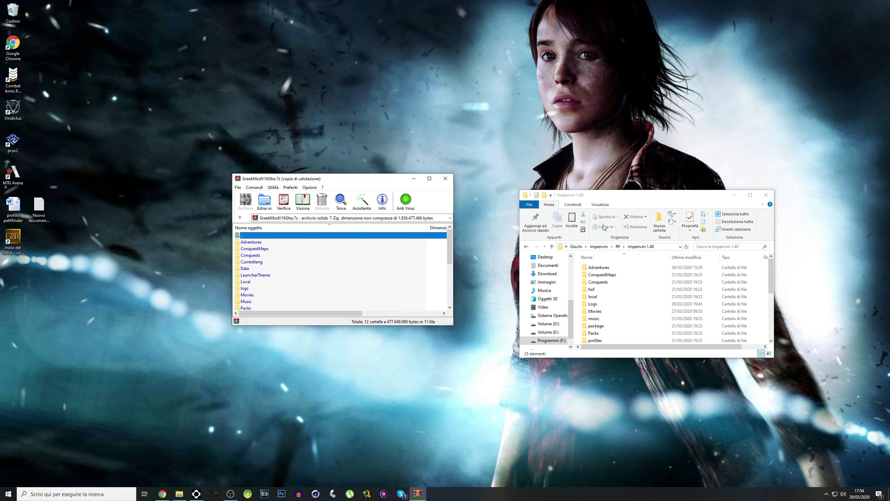
left_click(430, 178)
left_click_drag(31, 248, 51, 67)
left_click(866, 3)
left_click_drag(371, 280, 578, 272)
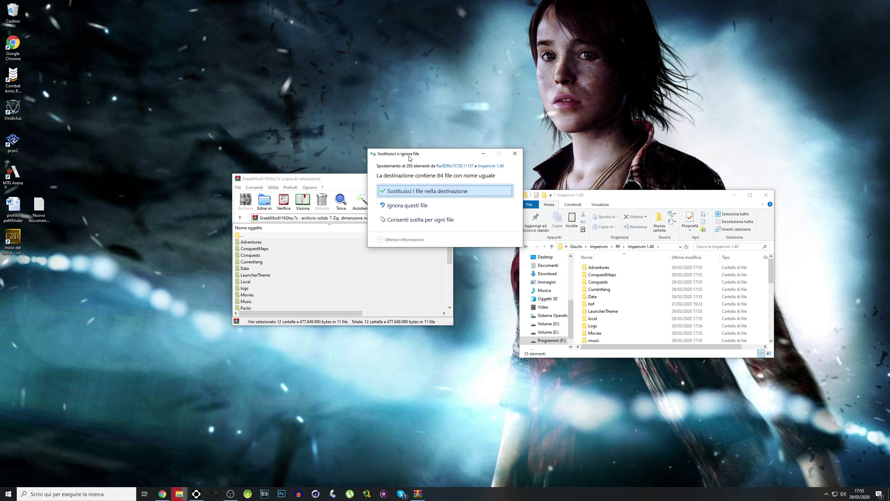
Replace the files with matching names in the destination and close the archive window
left_click_drag(409, 158, 412, 149)
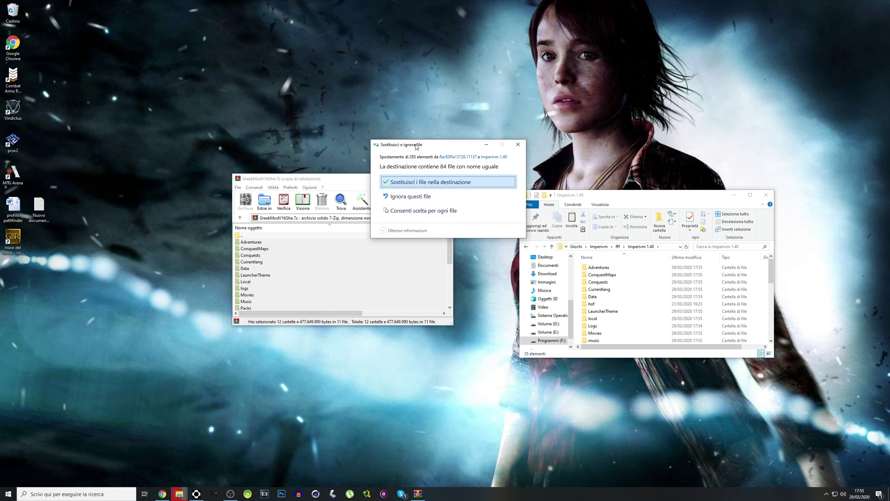
left_click(449, 188)
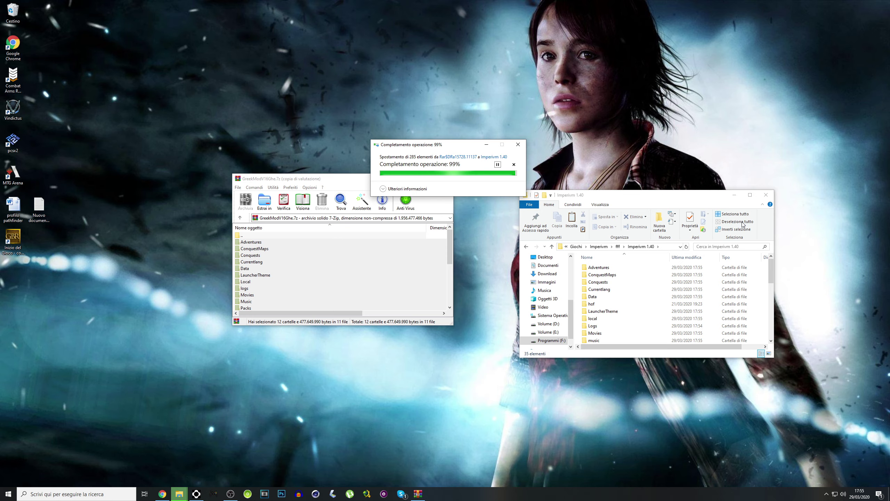
left_click(446, 178)
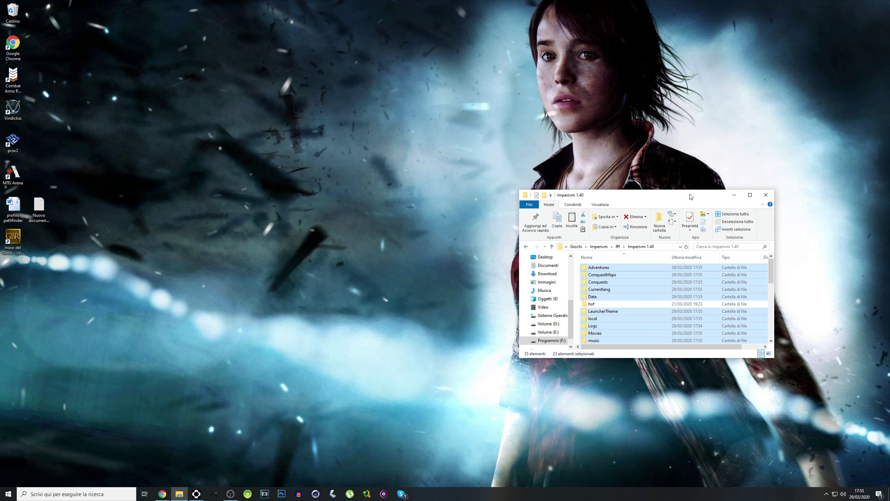
Maximize the Imperivm 1.40 folder window, clear the file selection and launch ImperivmLauncher
left_click(750, 195)
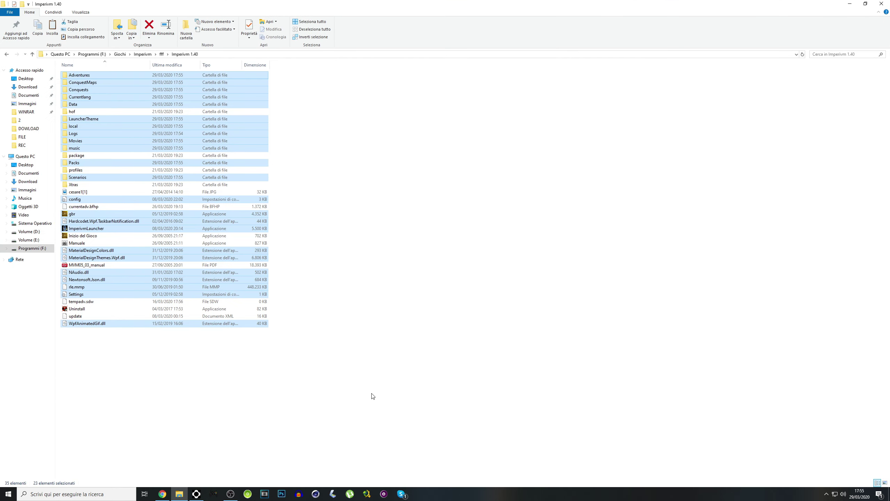
left_click(363, 388)
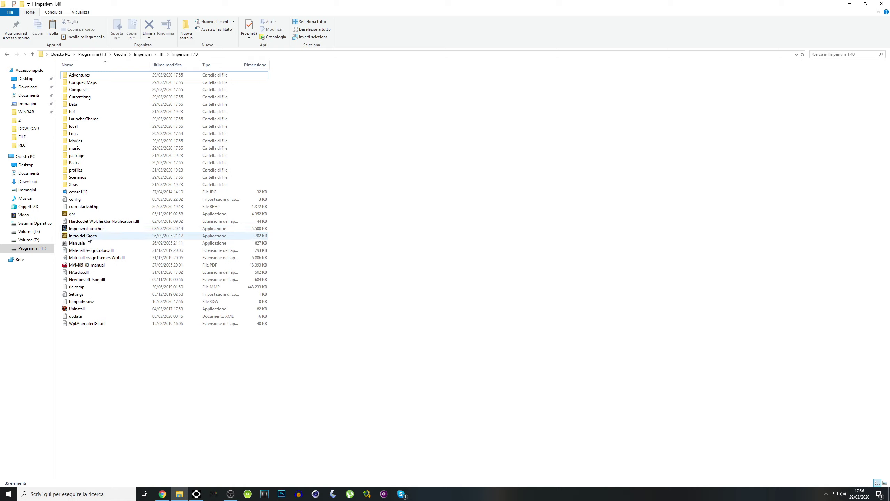
double_click(87, 230)
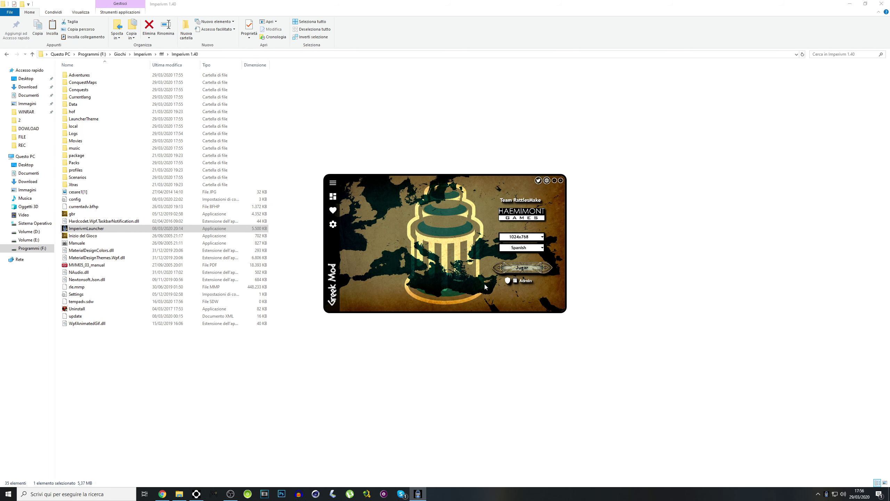
Set the Greek Mod launcher's language to Italian and its resolution to 1920x1080
left_click(530, 250)
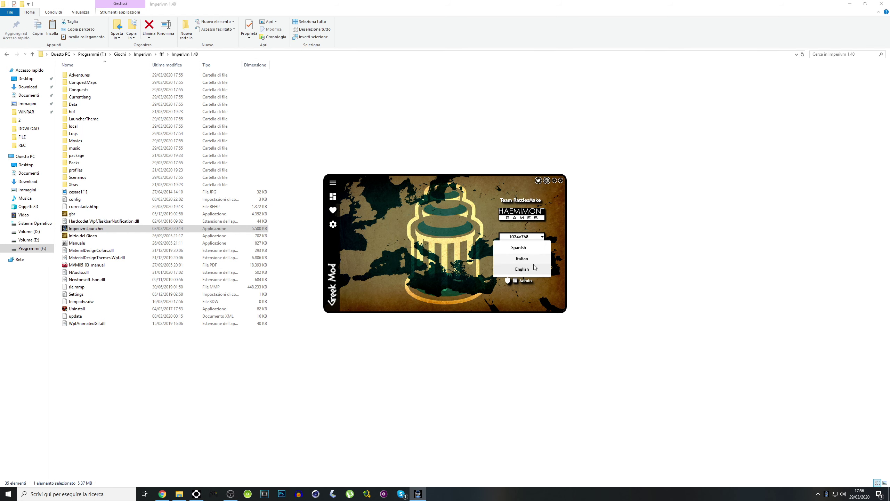
left_click(526, 258)
left_click(521, 237)
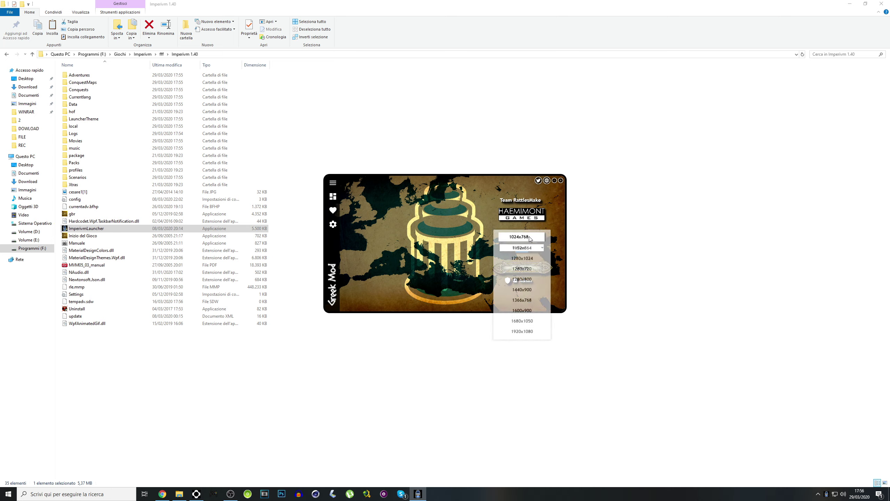
left_click(528, 333)
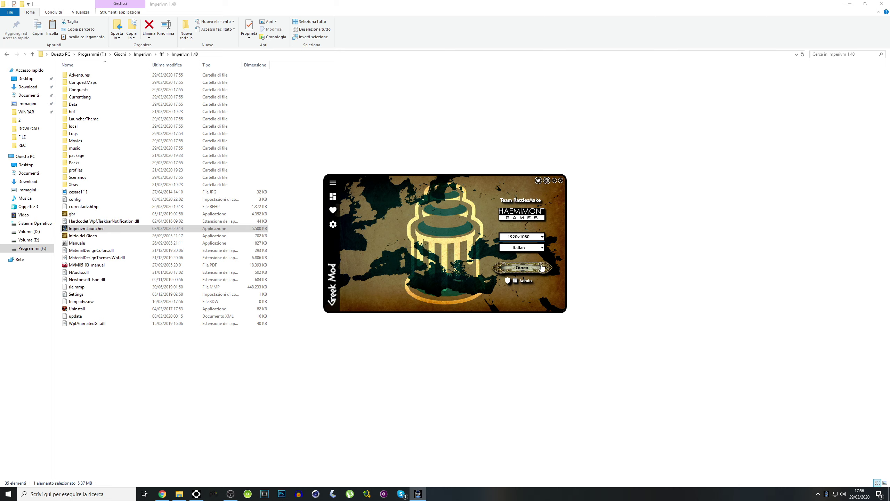
Check the launcher's list of available resolutions without changing the selection, and close the launcher
left_click(541, 237)
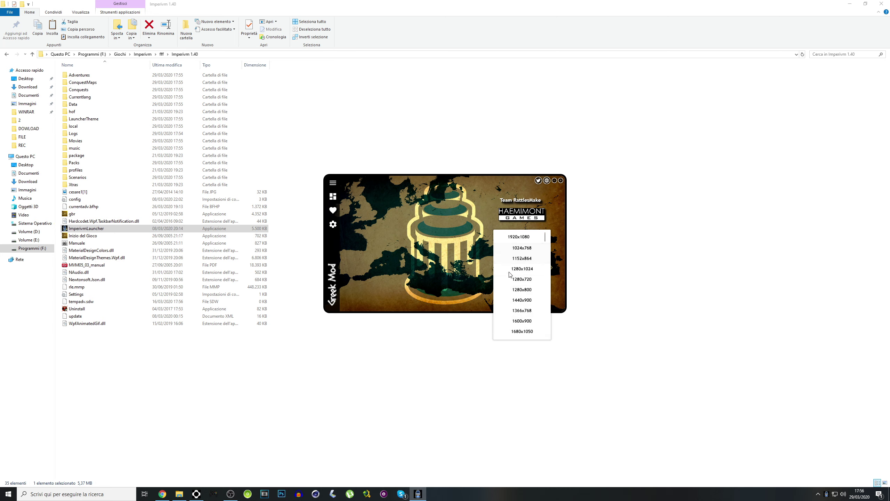
left_click(454, 248)
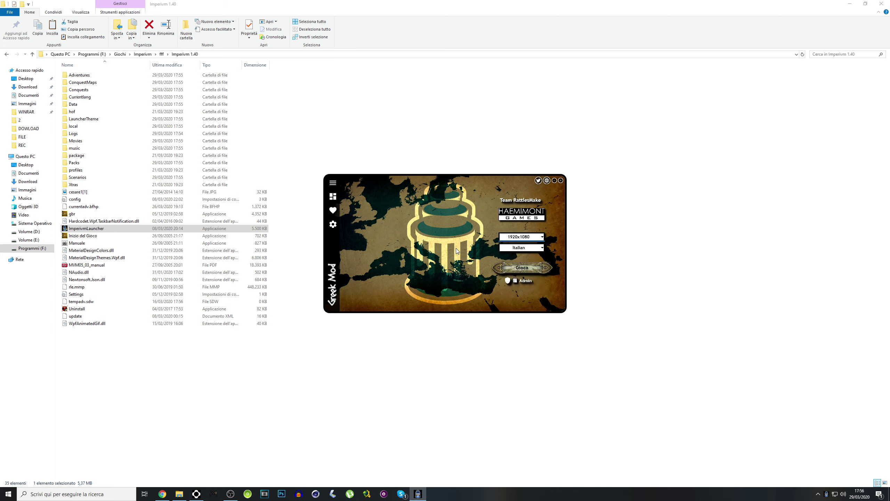
left_click(562, 181)
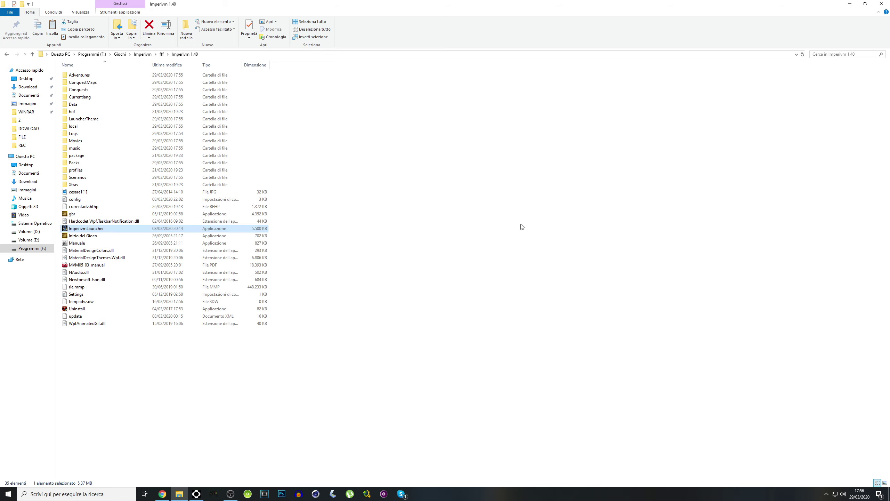